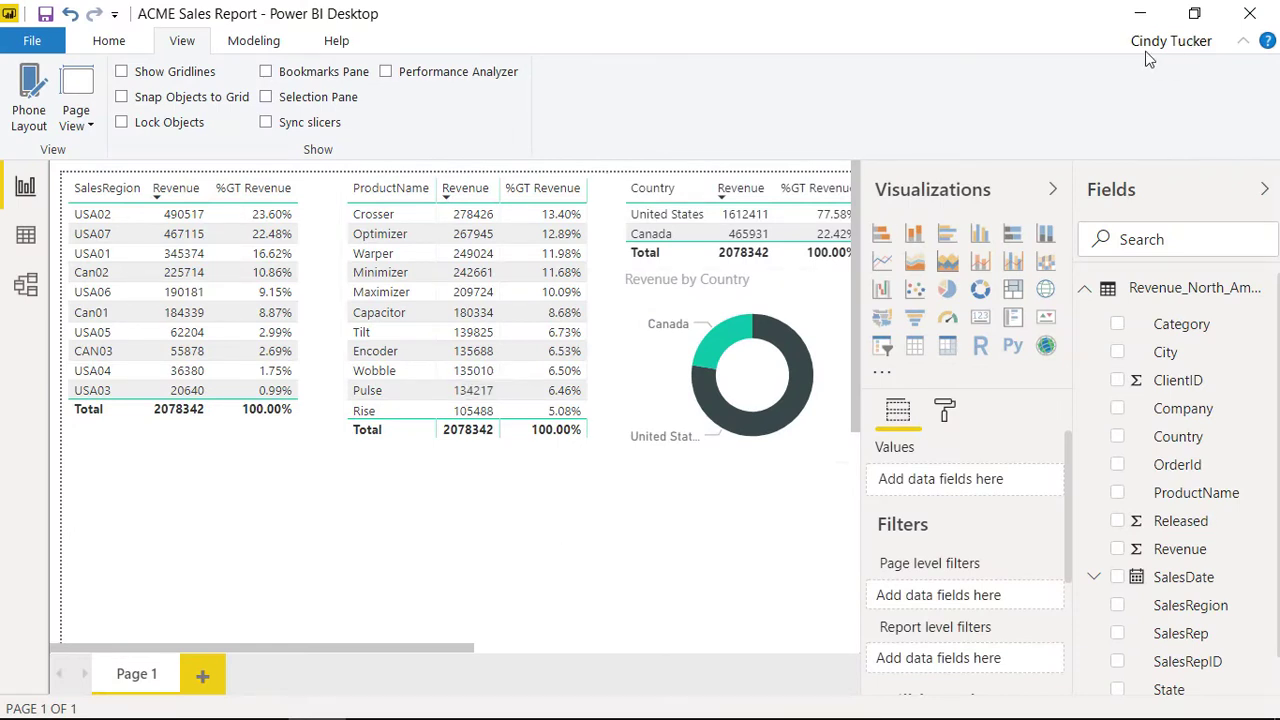
Step: Switch from Power BI Desktop to File Explorer and open the ACME Sales Report workbook in Excel
left_click(1140, 14)
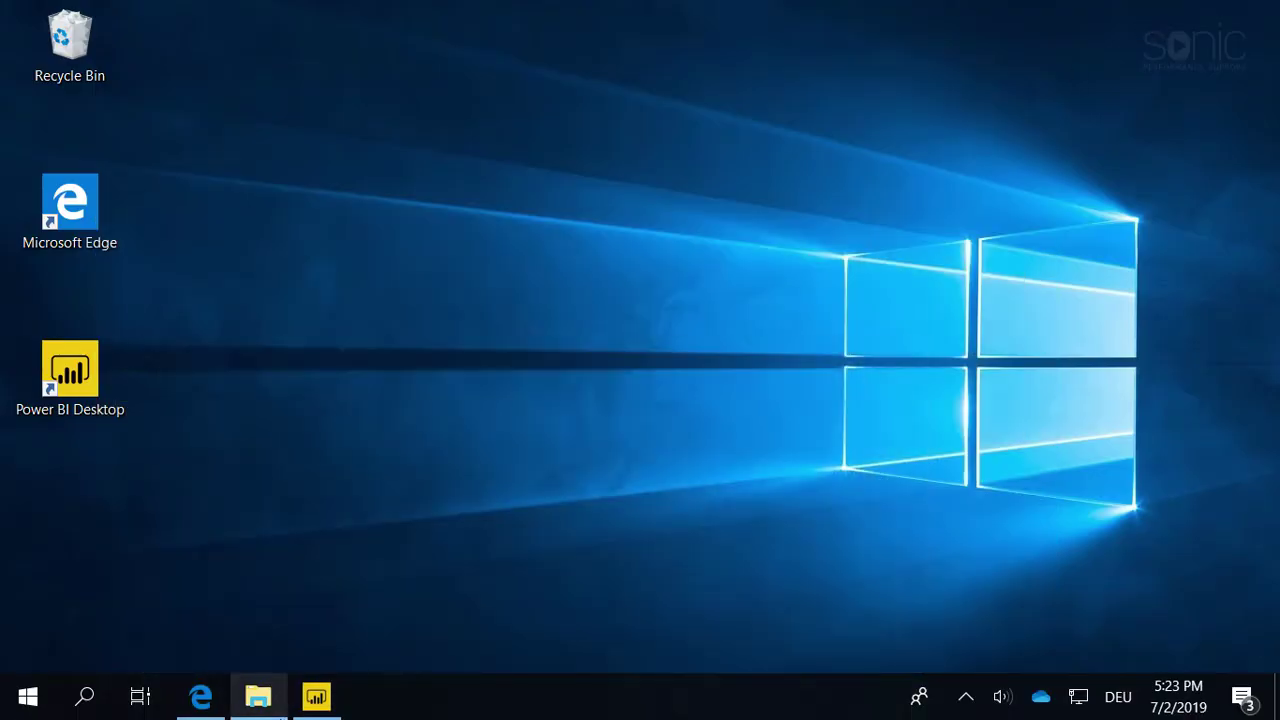
left_click(257, 697)
double_click(646, 206)
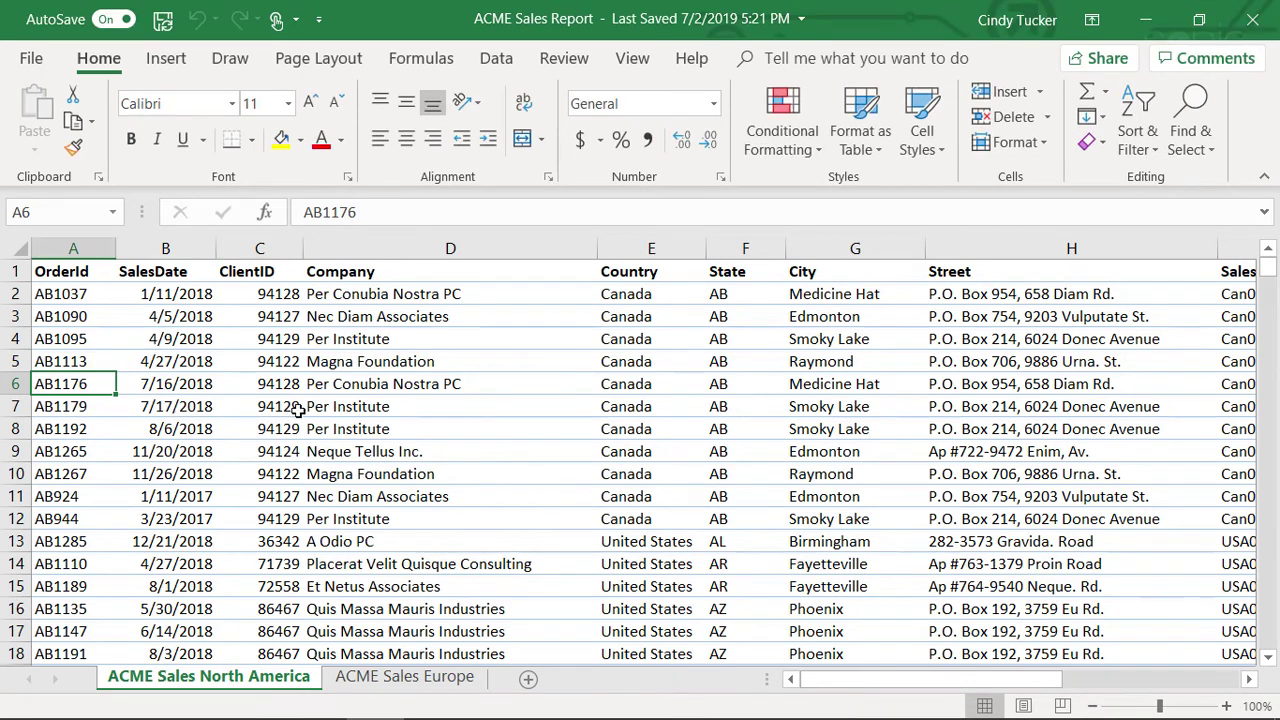
Step: Format the North America sales data as a table with headers using Blue, Table Style Medium 2
left_click(413, 437)
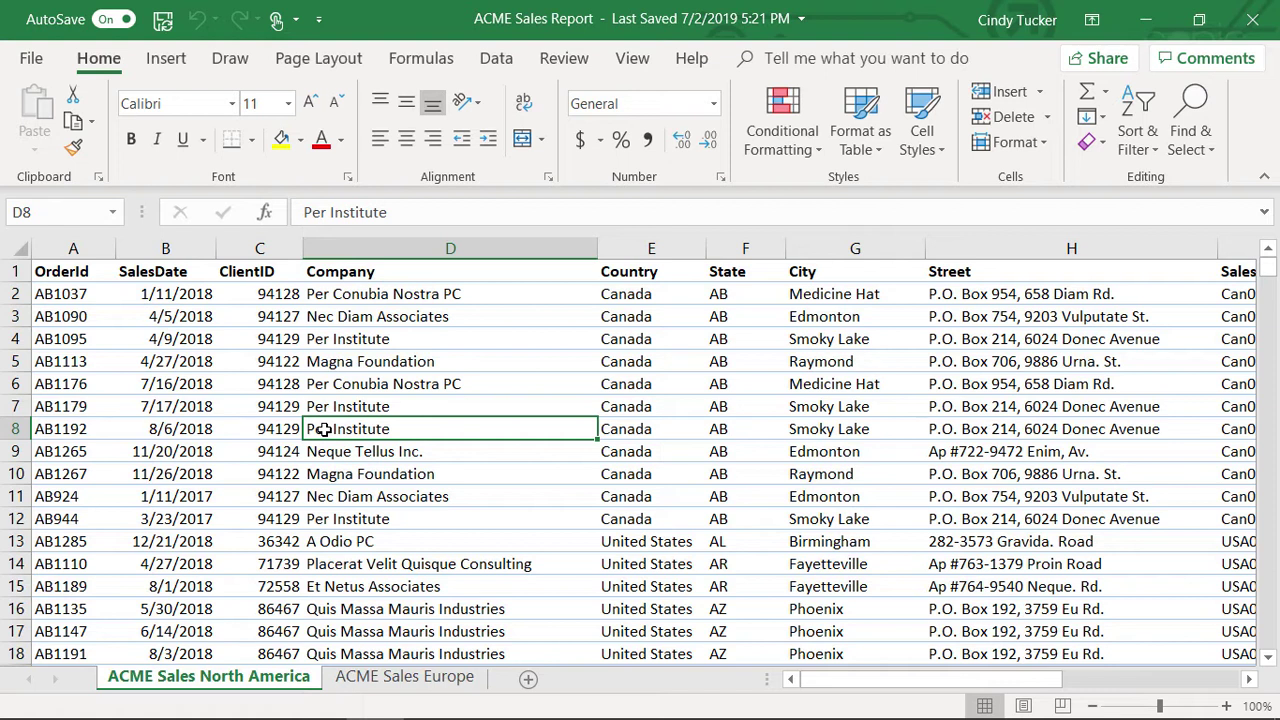
left_click(874, 146)
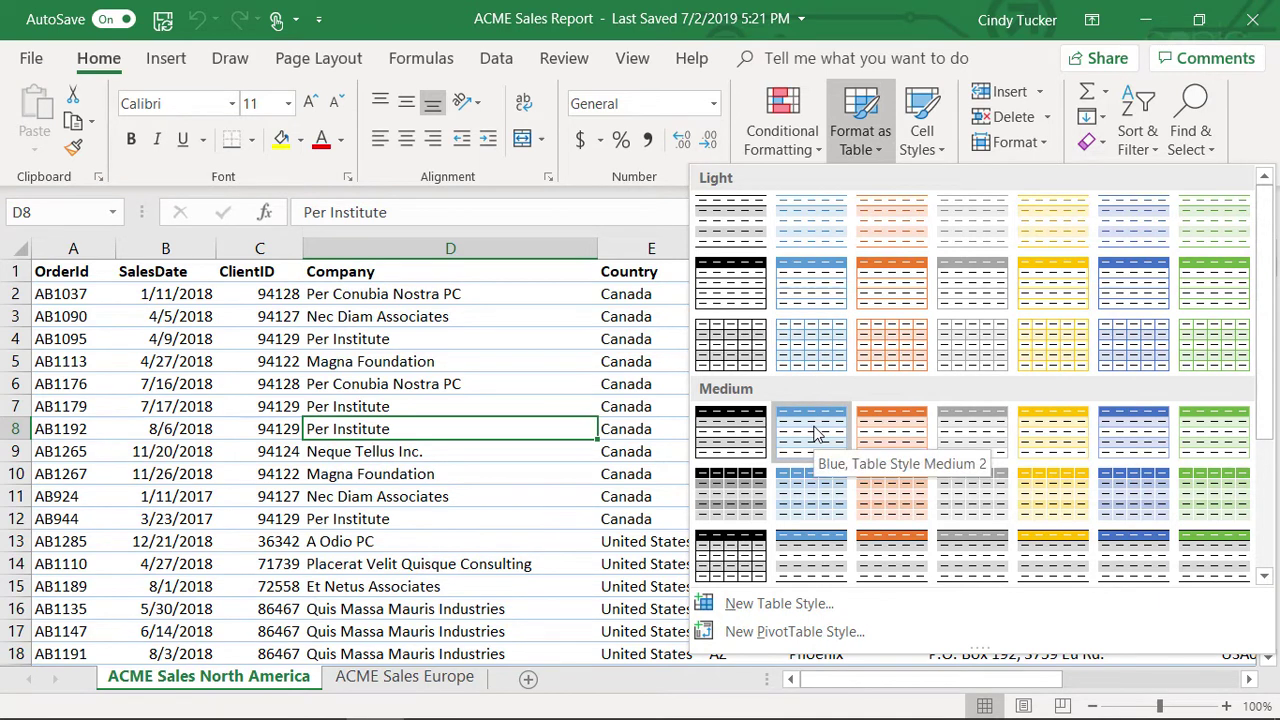
left_click(815, 432)
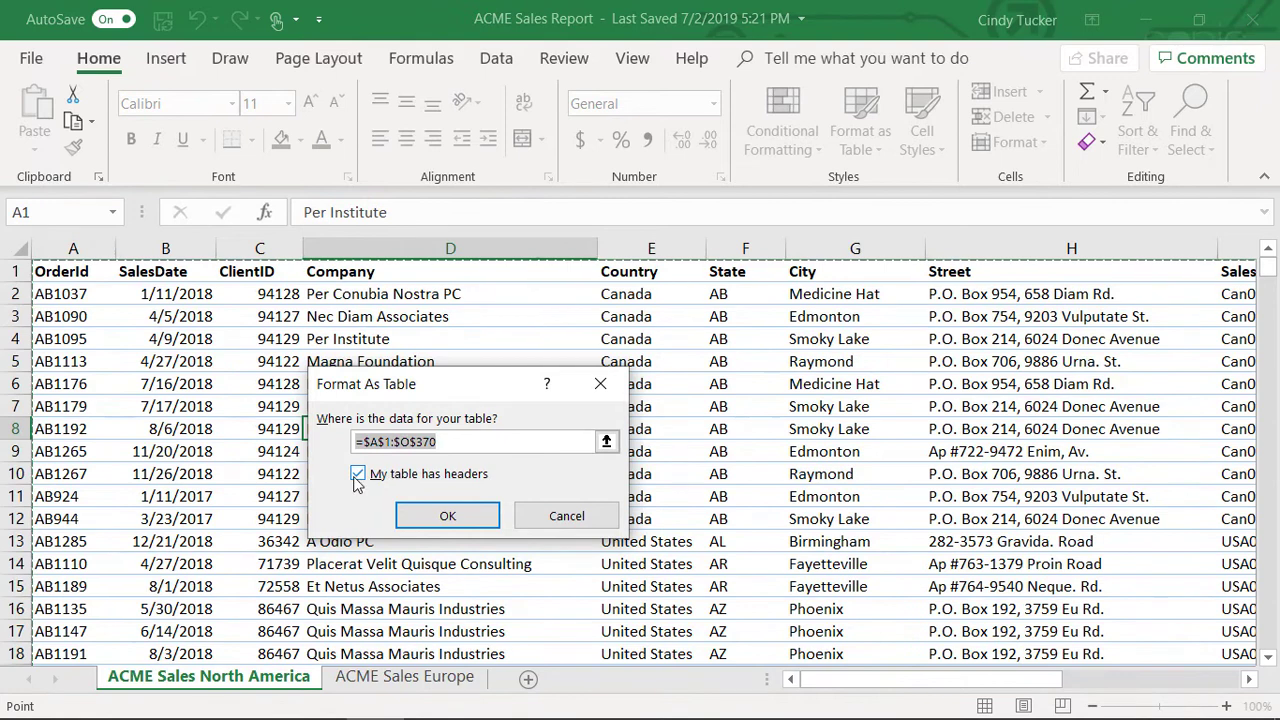
left_click(449, 515)
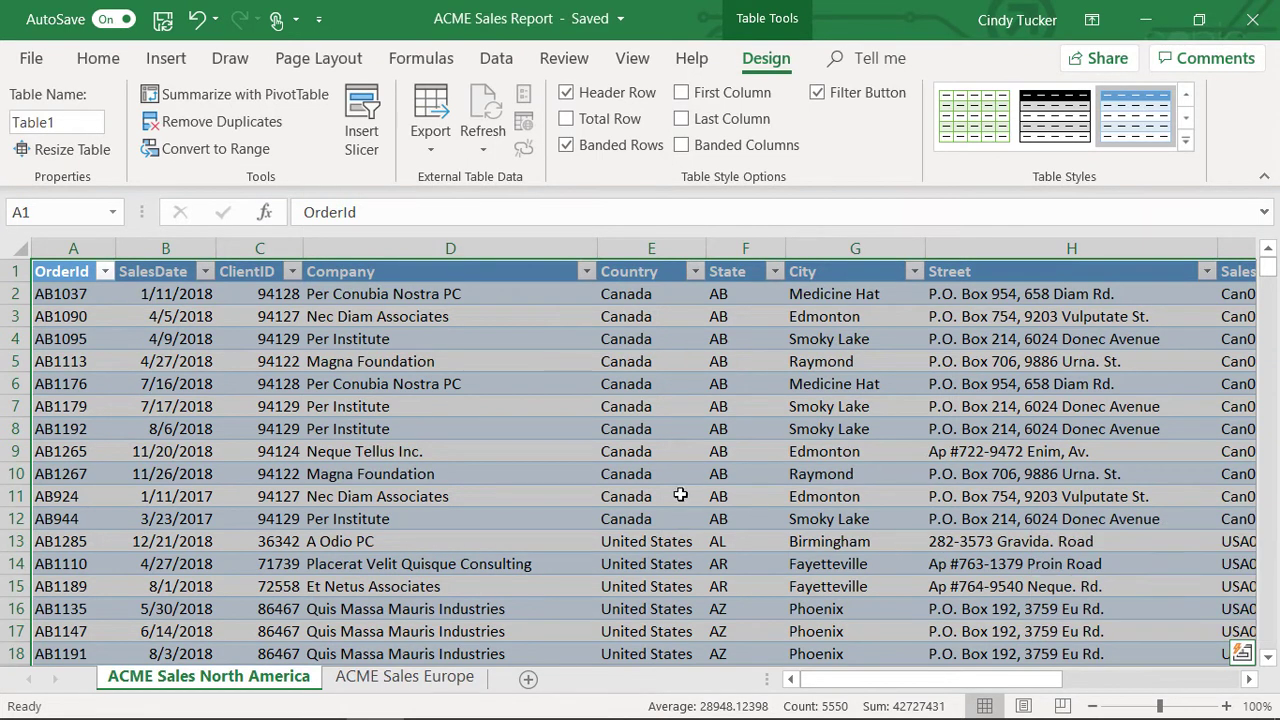
Step: Rename the new table to RevenueNorthAmerica
left_click(69, 122)
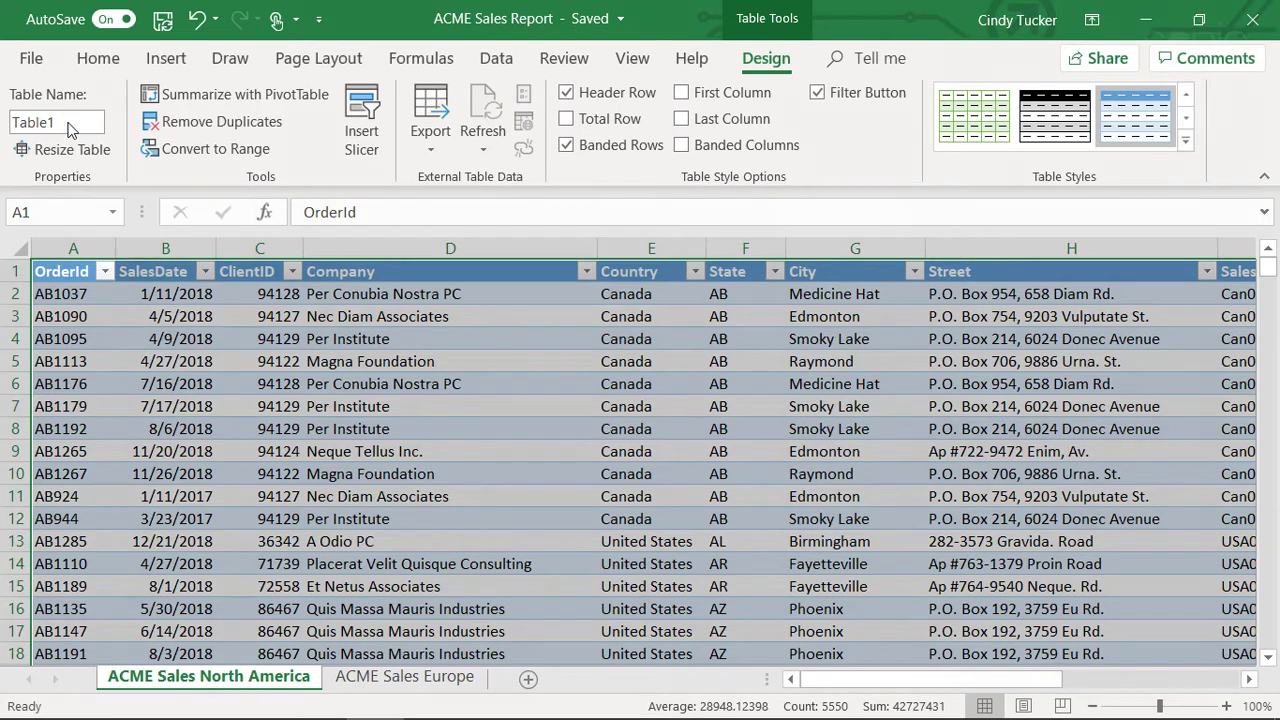
type("R")
type("evenue")
type("No")
type("rthAm")
type("erica")
key("Return")
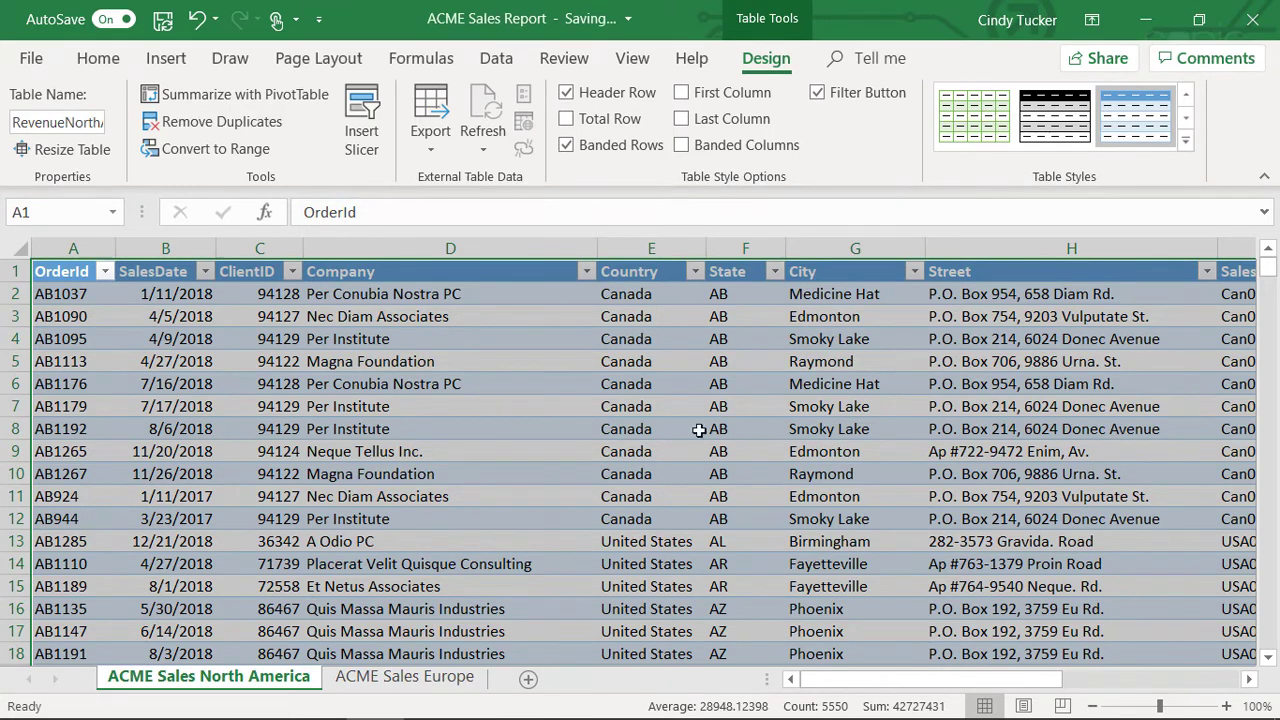
left_click(487, 340)
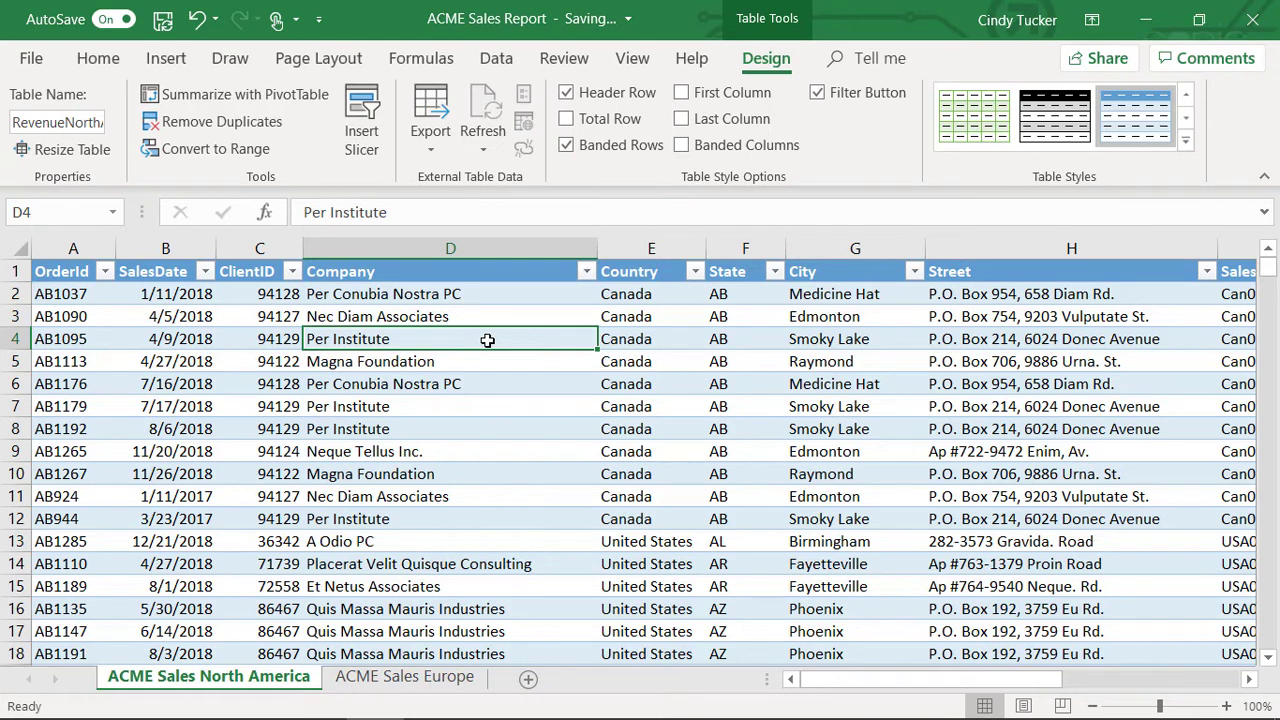
Step: Filter the State column to show only the inconsistently written entries NoCal, Delaware and Washington
left_click(774, 272)
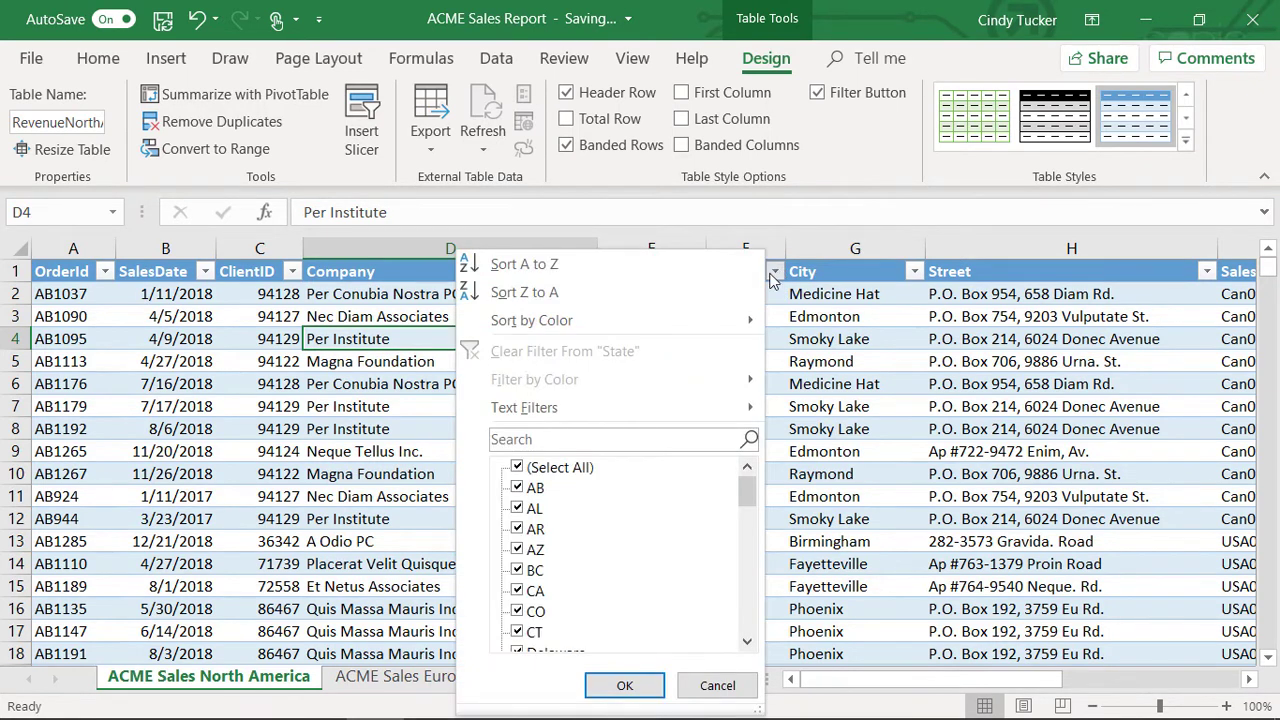
mouse_move(746, 491)
left_mouse_down()
mouse_move(750, 578)
mouse_move(749, 495)
left_mouse_up()
left_click(522, 470)
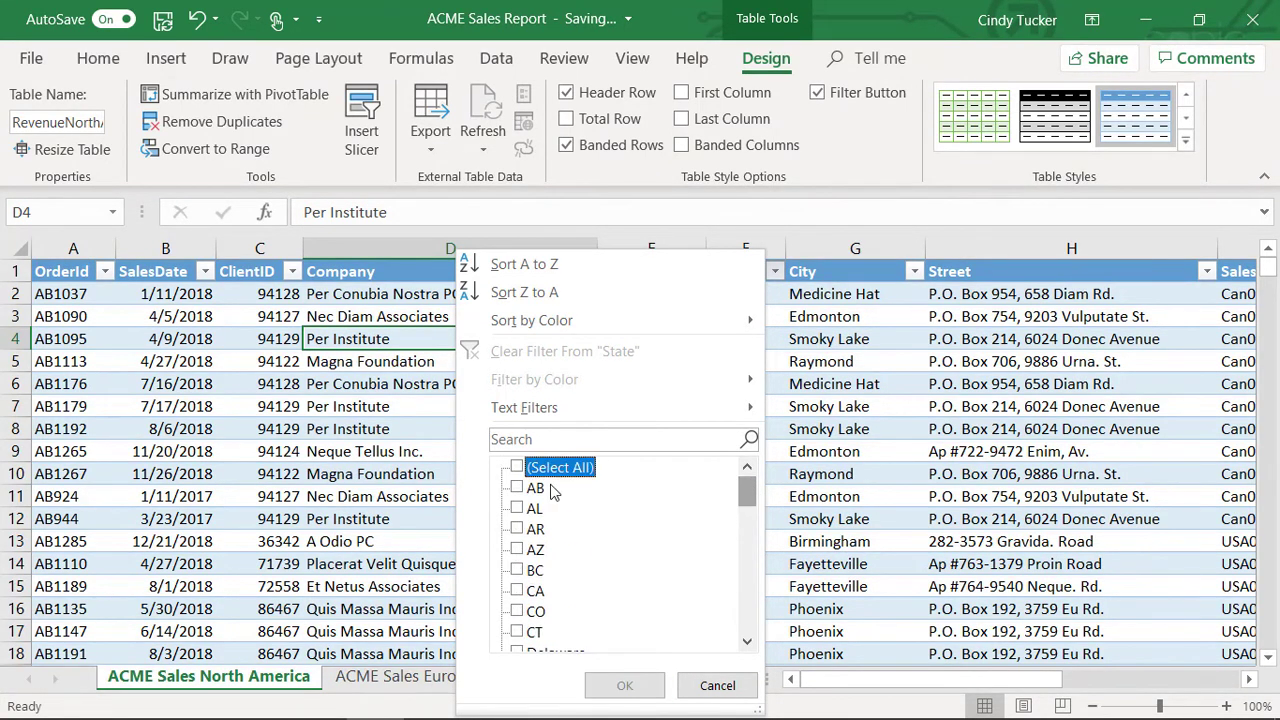
scroll(548, 575, "down", 3)
left_click(518, 468)
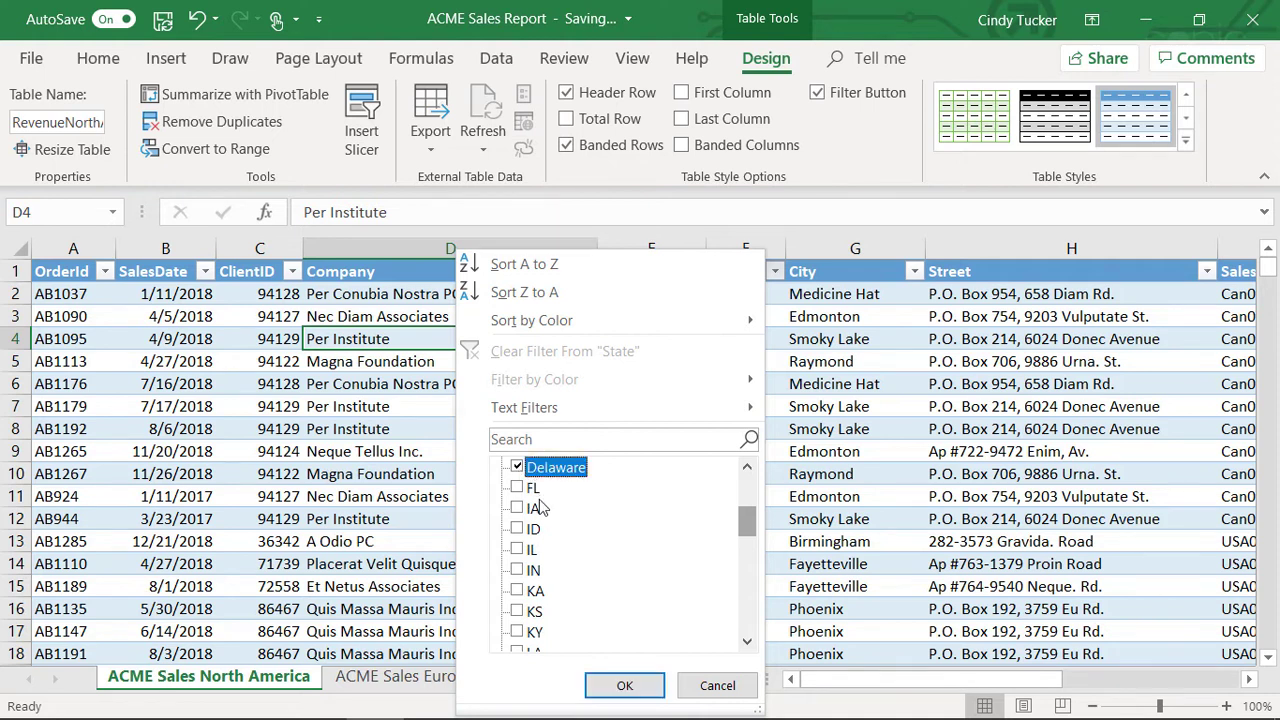
left_click_drag(752, 530, 750, 620)
left_click(520, 550)
left_click(518, 572)
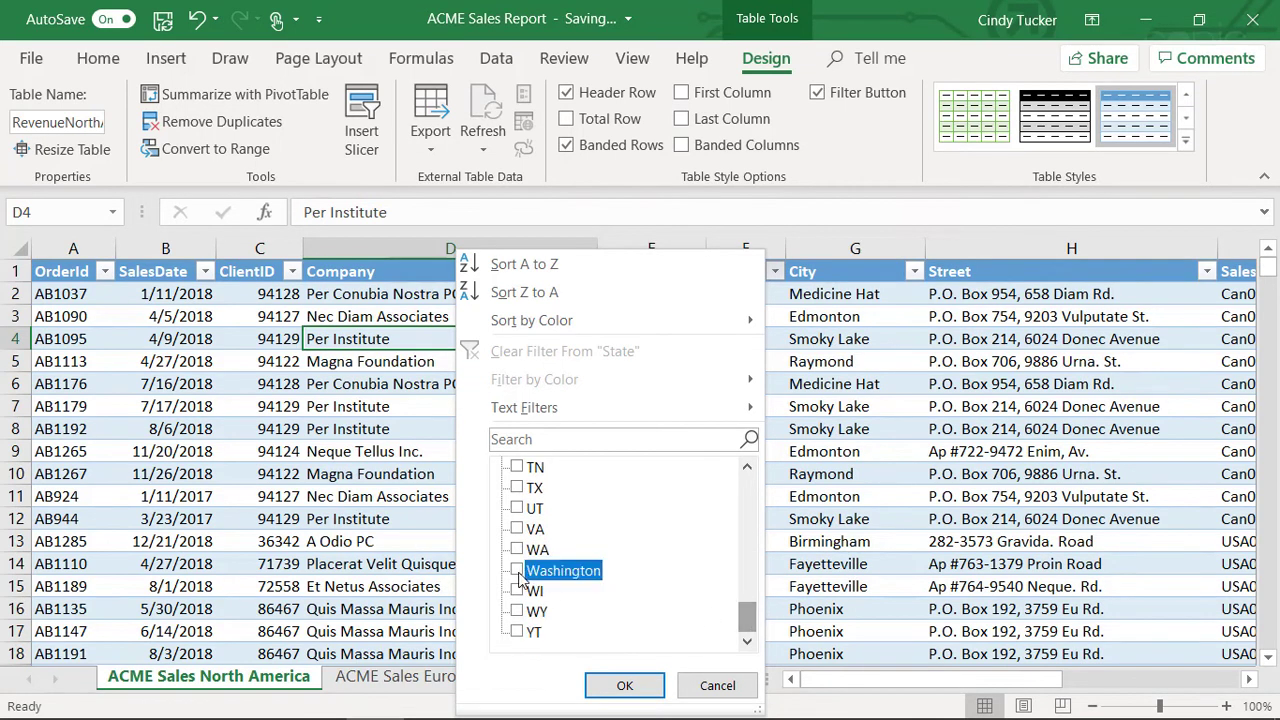
left_click(623, 684)
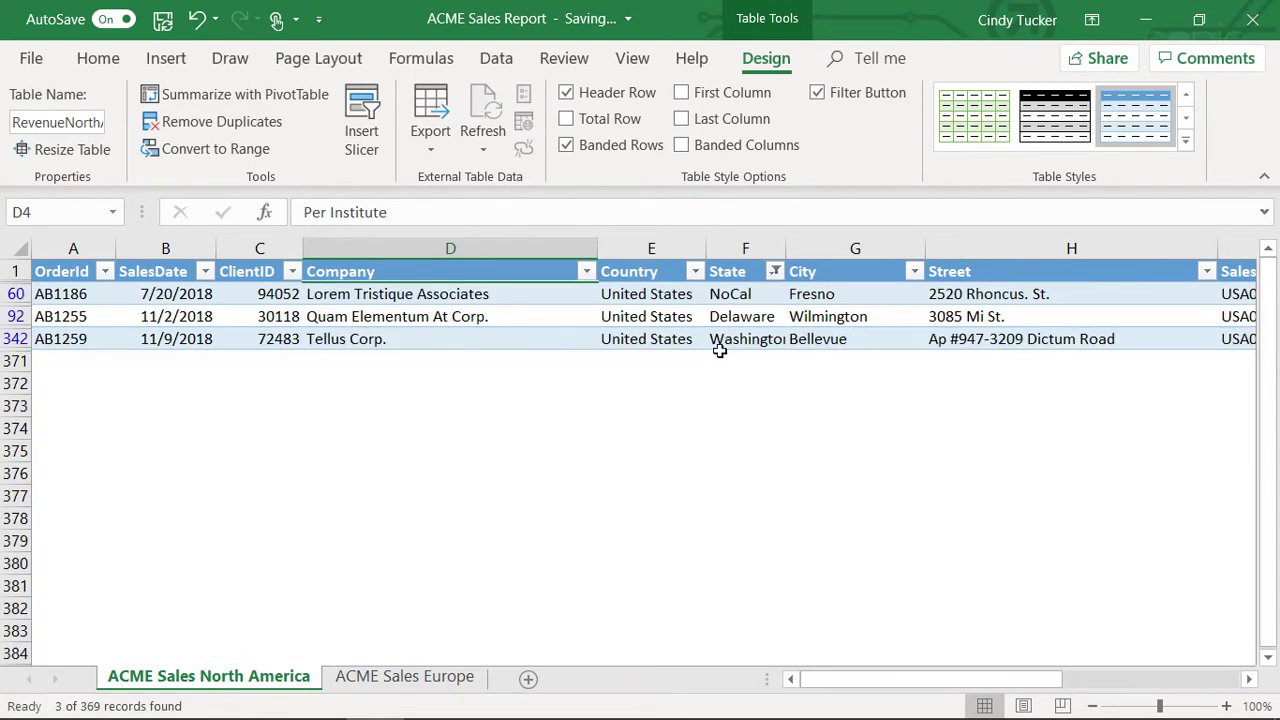
Step: Replace the filtered State entries NoCal, Delaware and Washington with the abbreviations CA, DE and WA
left_click(726, 297)
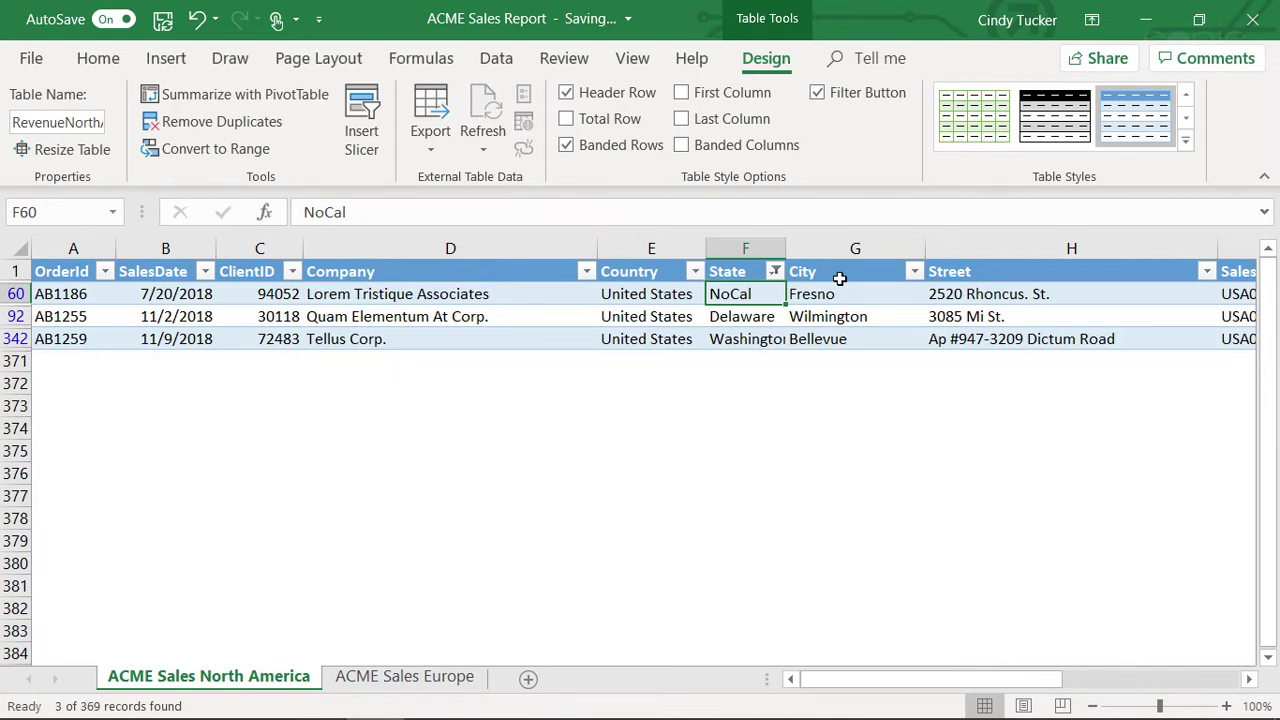
type("CA")
key("Tab")
key("Down")
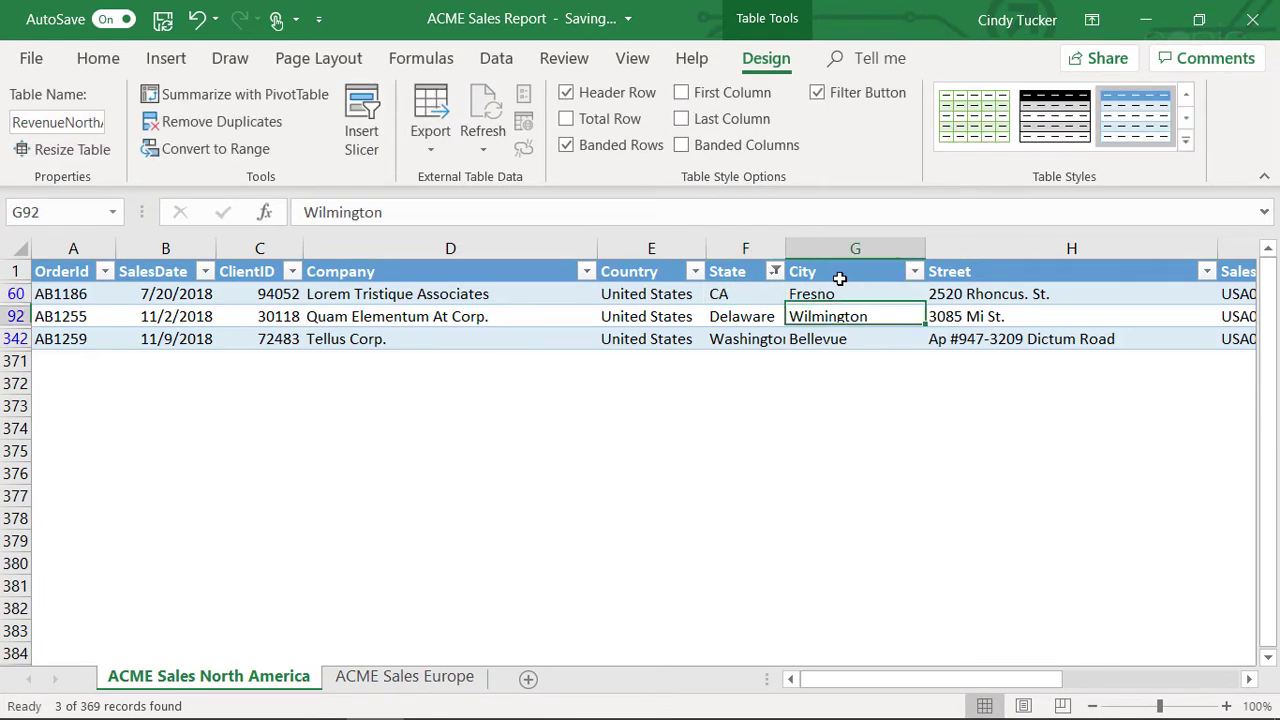
key("Left")
type("DE")
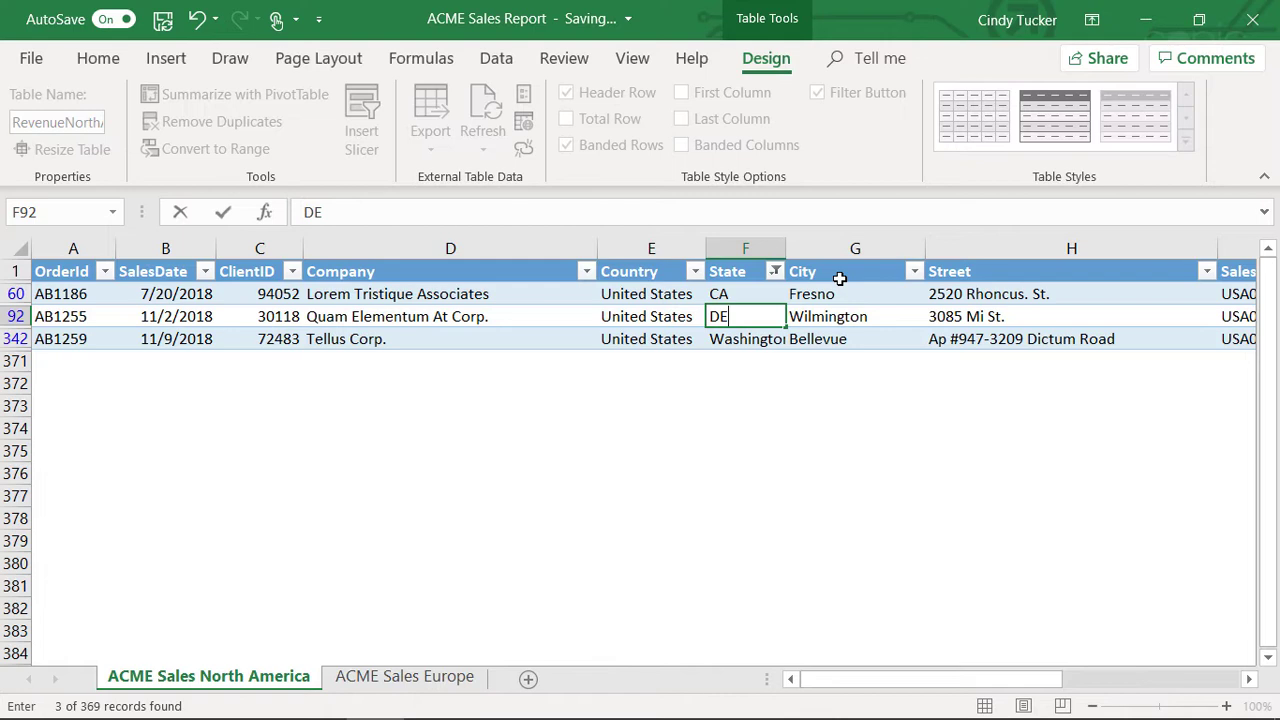
key("Return")
type("WA")
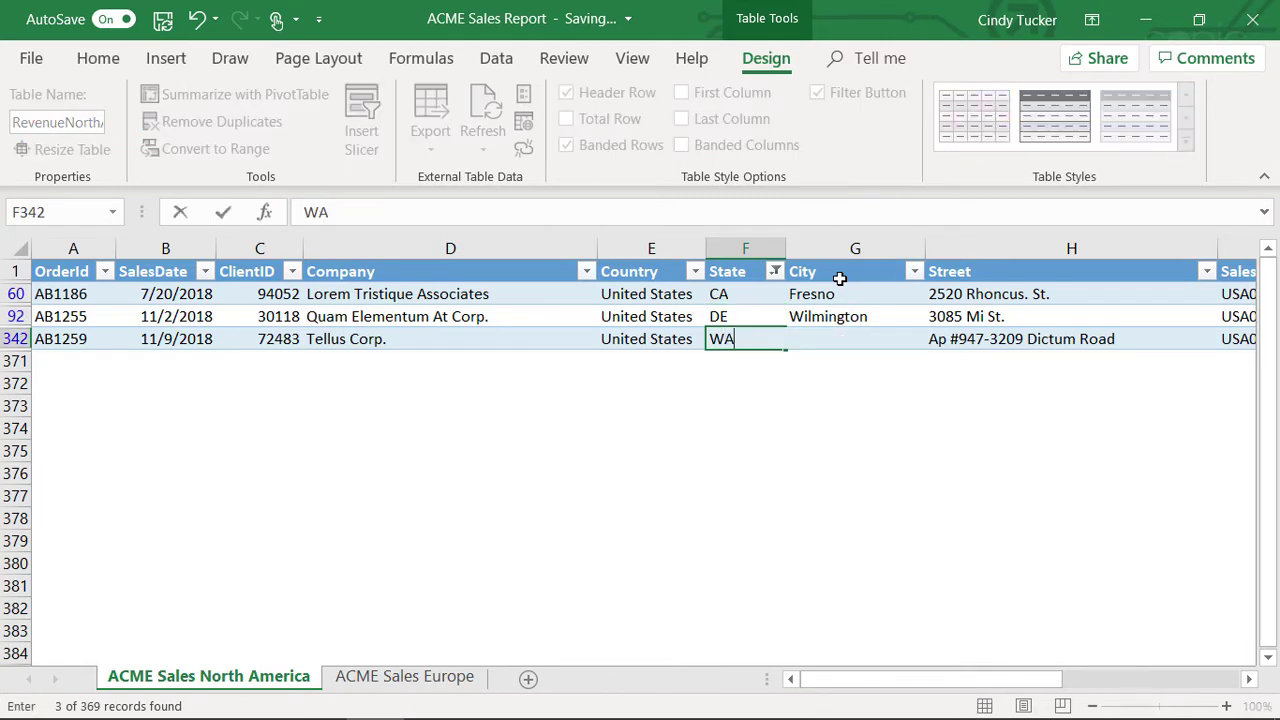
key("Return")
Step: Reselect all values in the State filter to show every row of the table
left_click(775, 271)
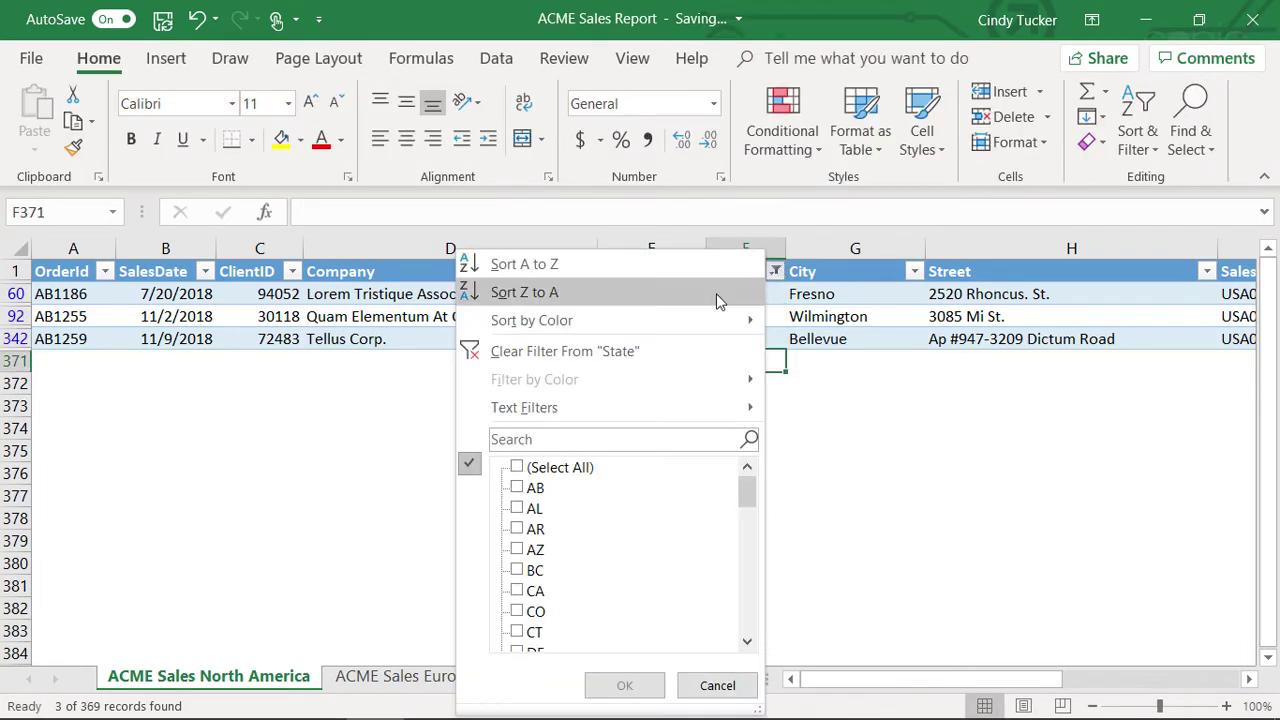
left_click(519, 469)
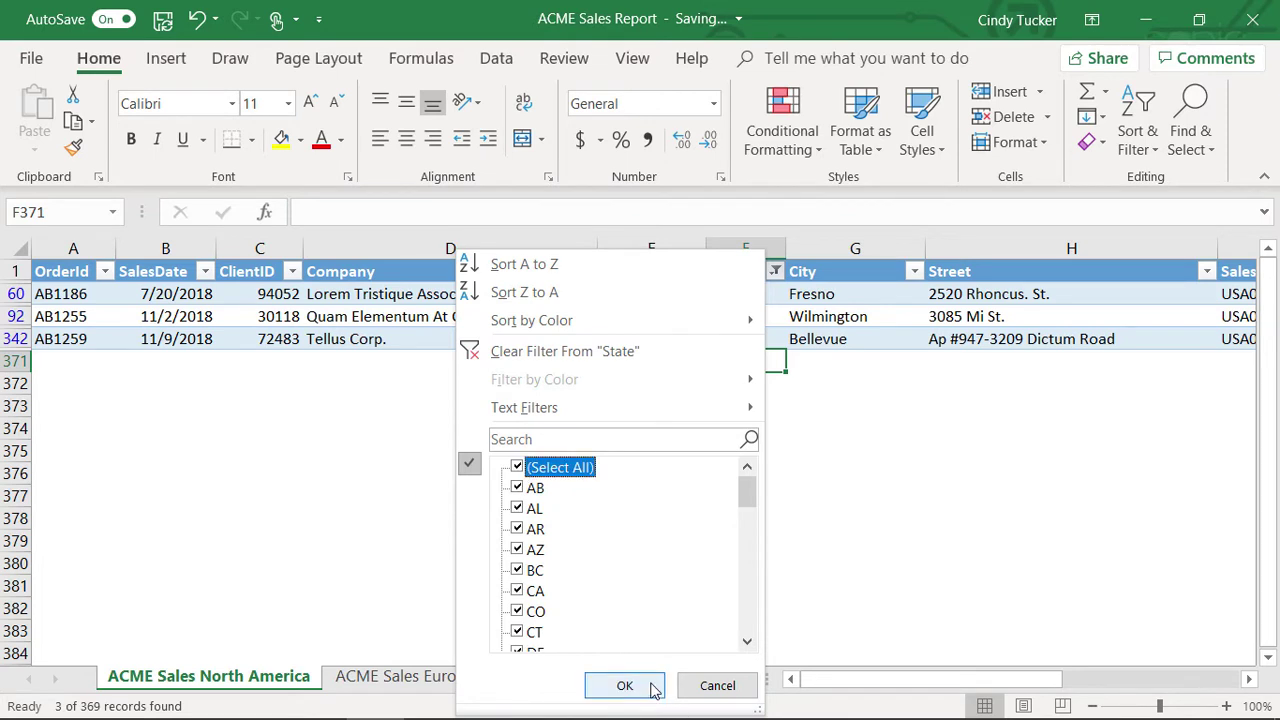
left_click(651, 686)
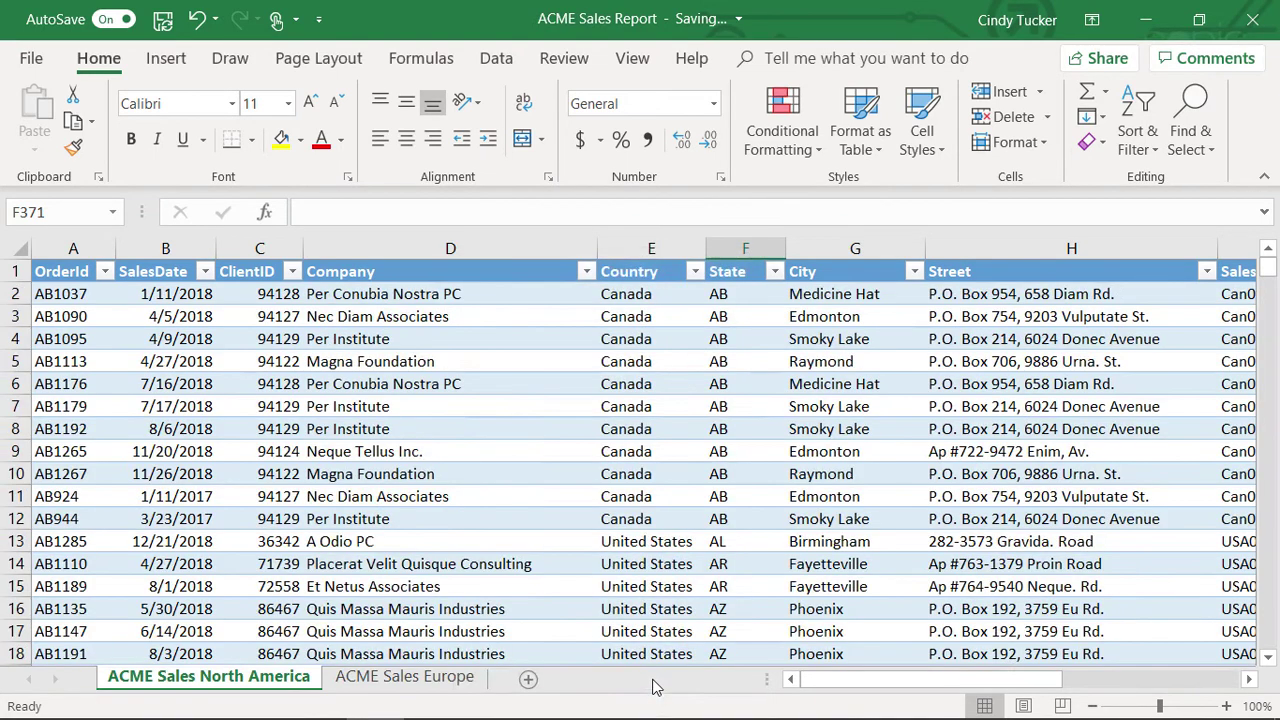
Step: Change the format of the text-formatted Revenue cell O8 to Number
left_click(746, 294)
key("Right")
key("Right")
key("Right")
key("Right")
key("Right")
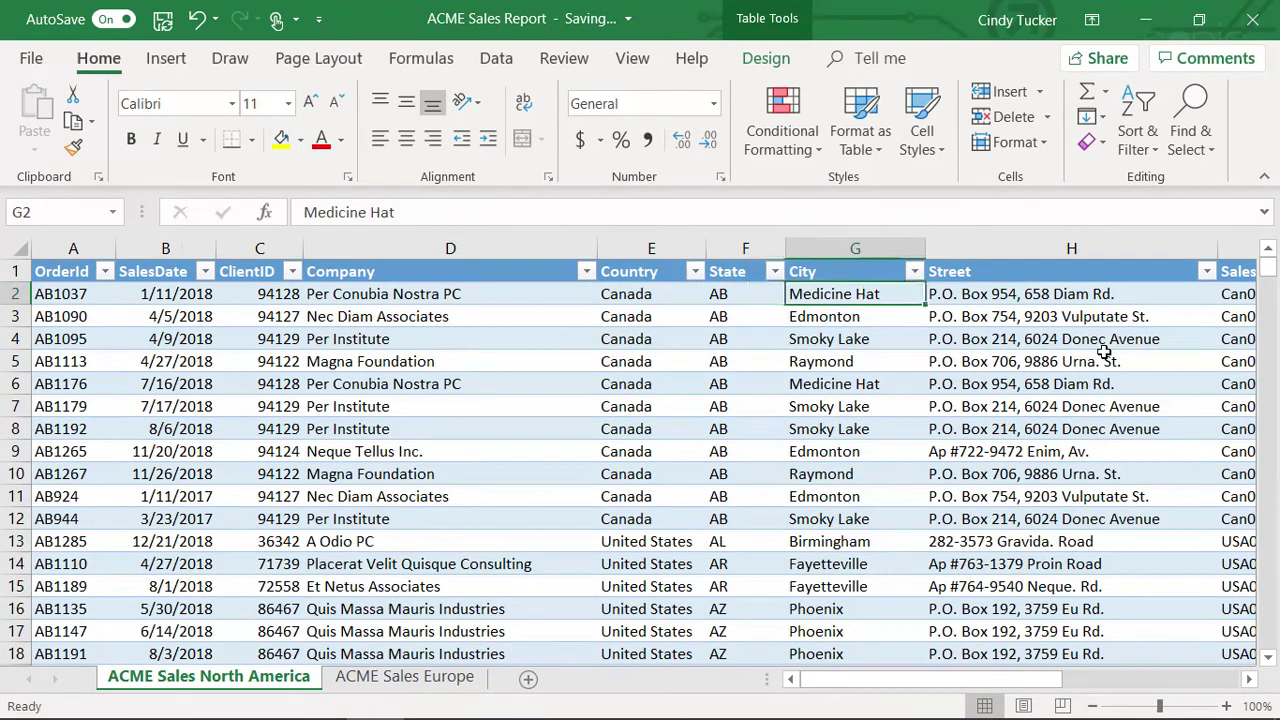
key("Right")
key("Right")
key("Right")
key("Right")
key("Right")
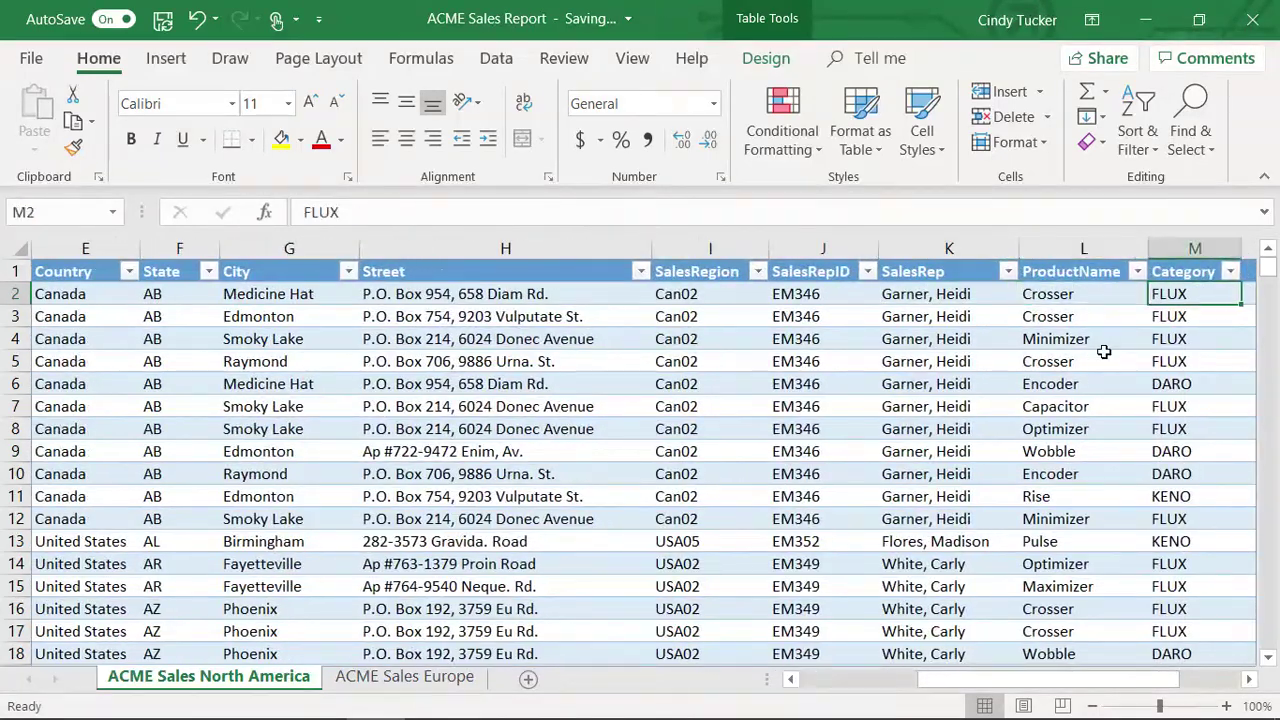
key("Left")
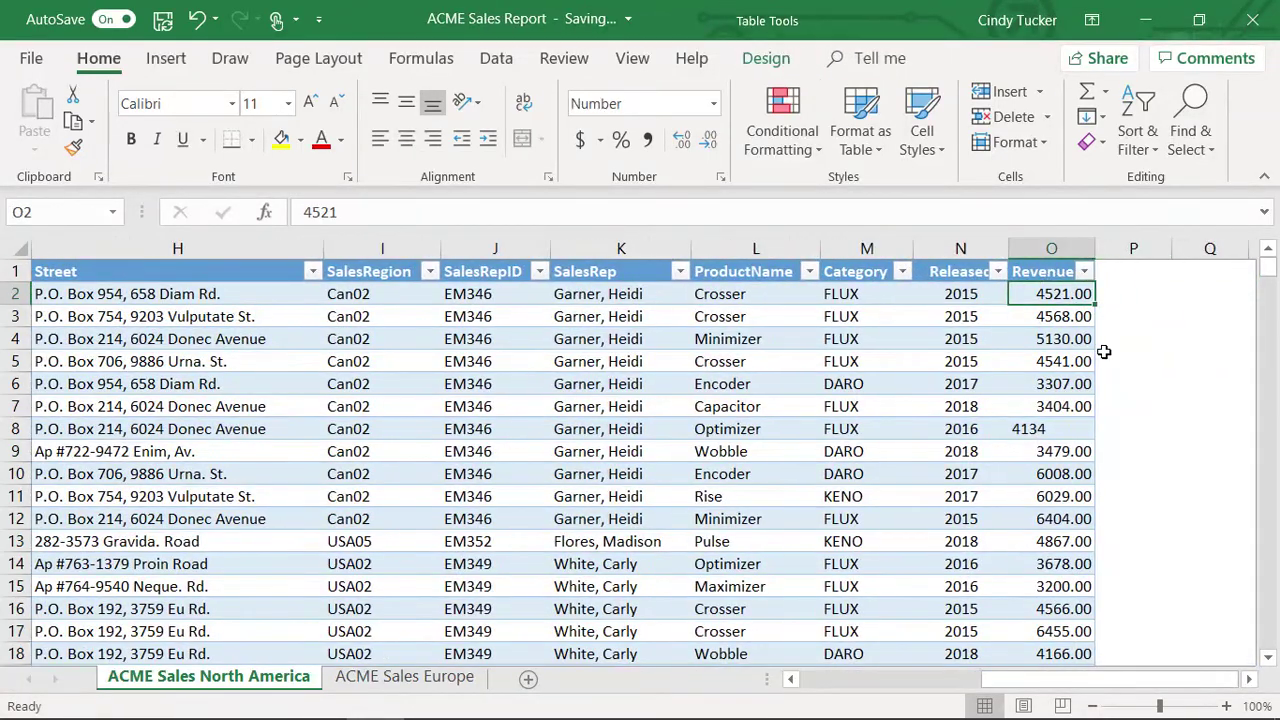
key("Down")
key("Down")
key("Down")
key("Down")
key("Down")
key("Down")
key("Down")
key("Down")
key("Down")
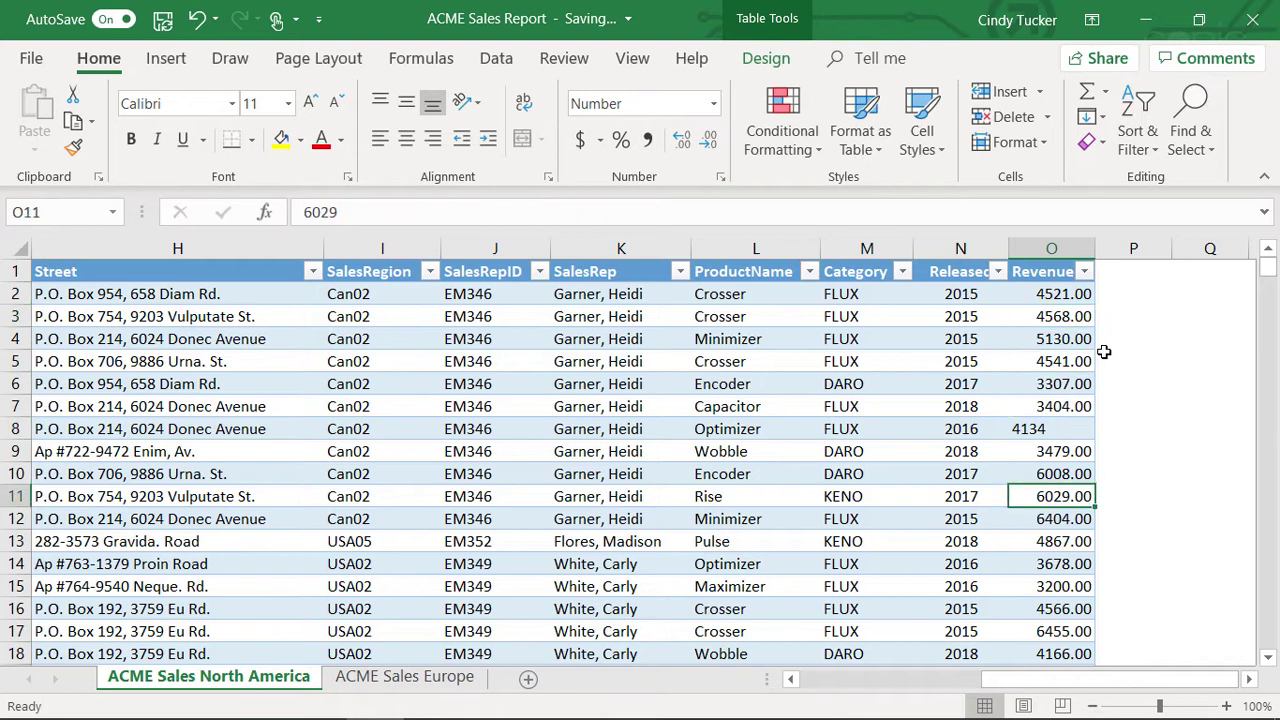
key("Up")
key("Up")
key("Up")
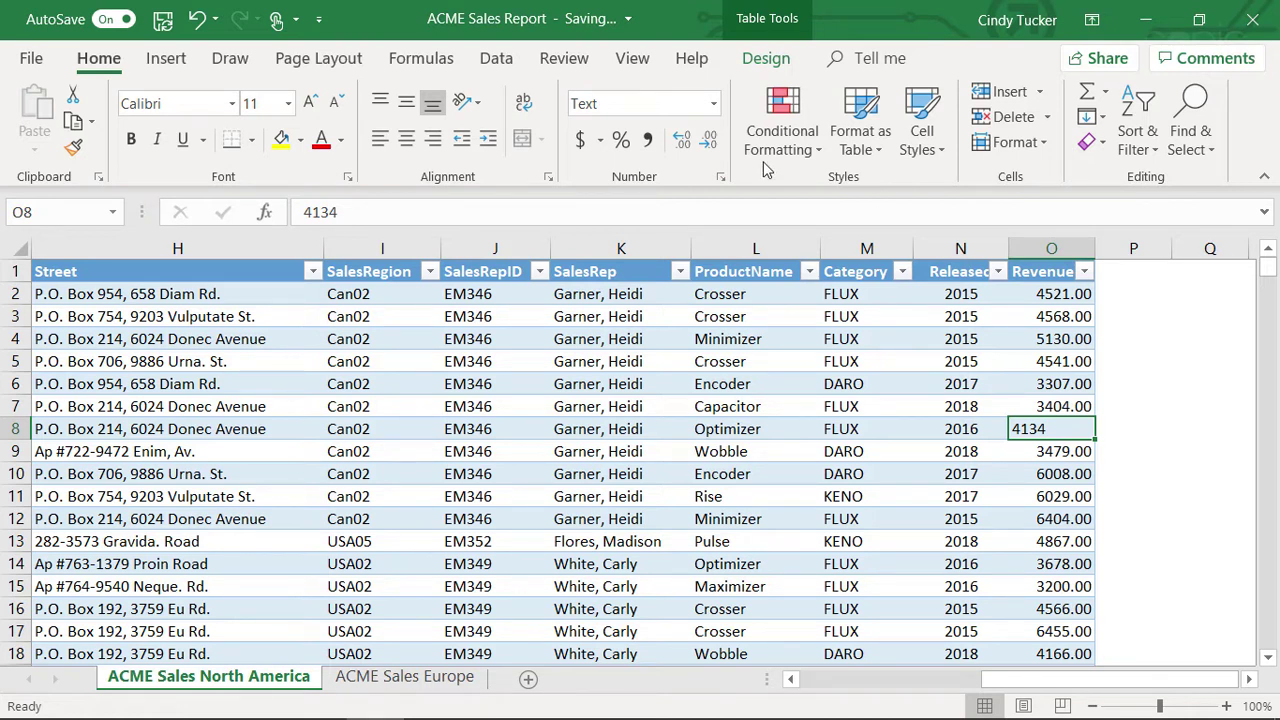
left_click(714, 104)
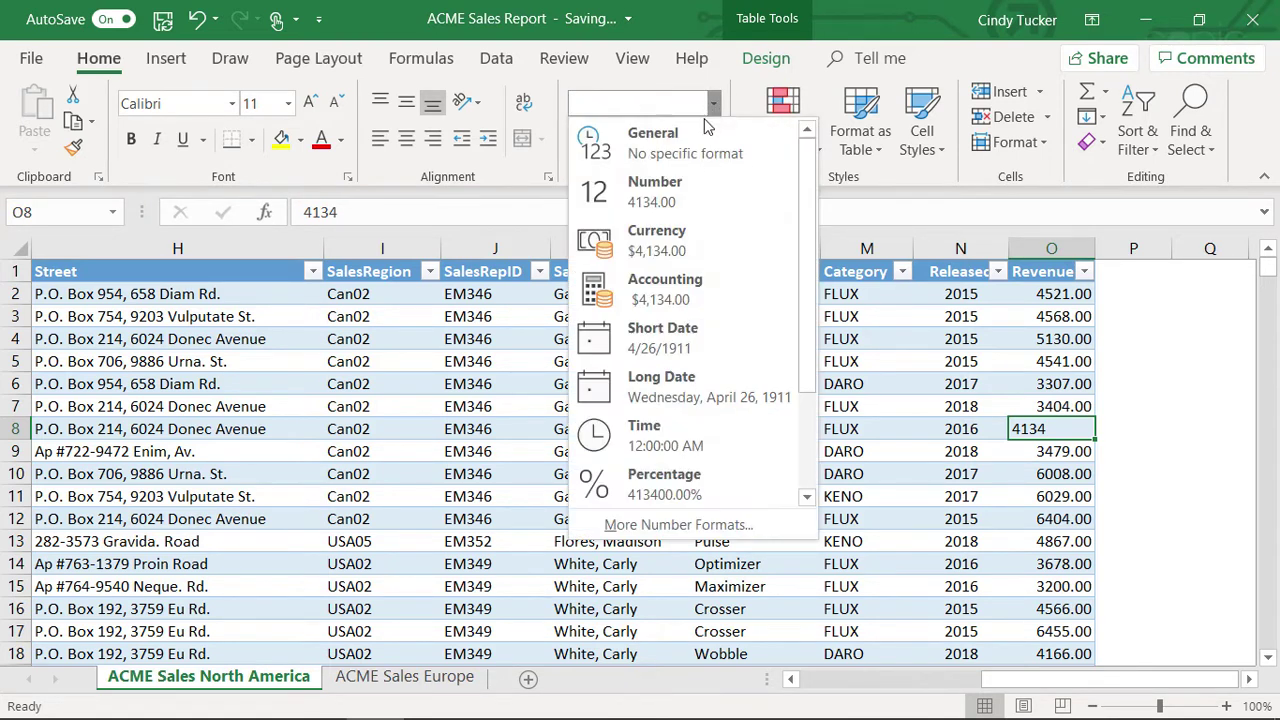
left_click(680, 182)
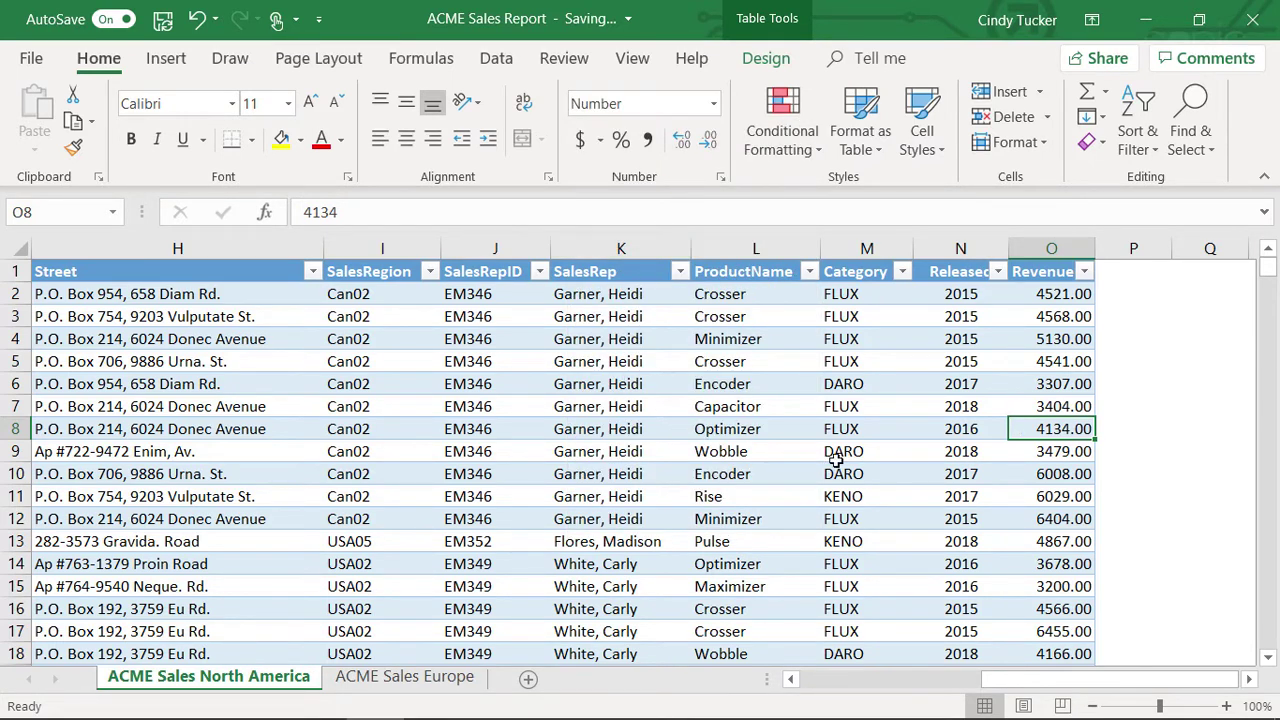
Step: Check the Category and SalesRegion filter lists for inconsistent entries, leaving the filters unchanged
left_click(872, 402)
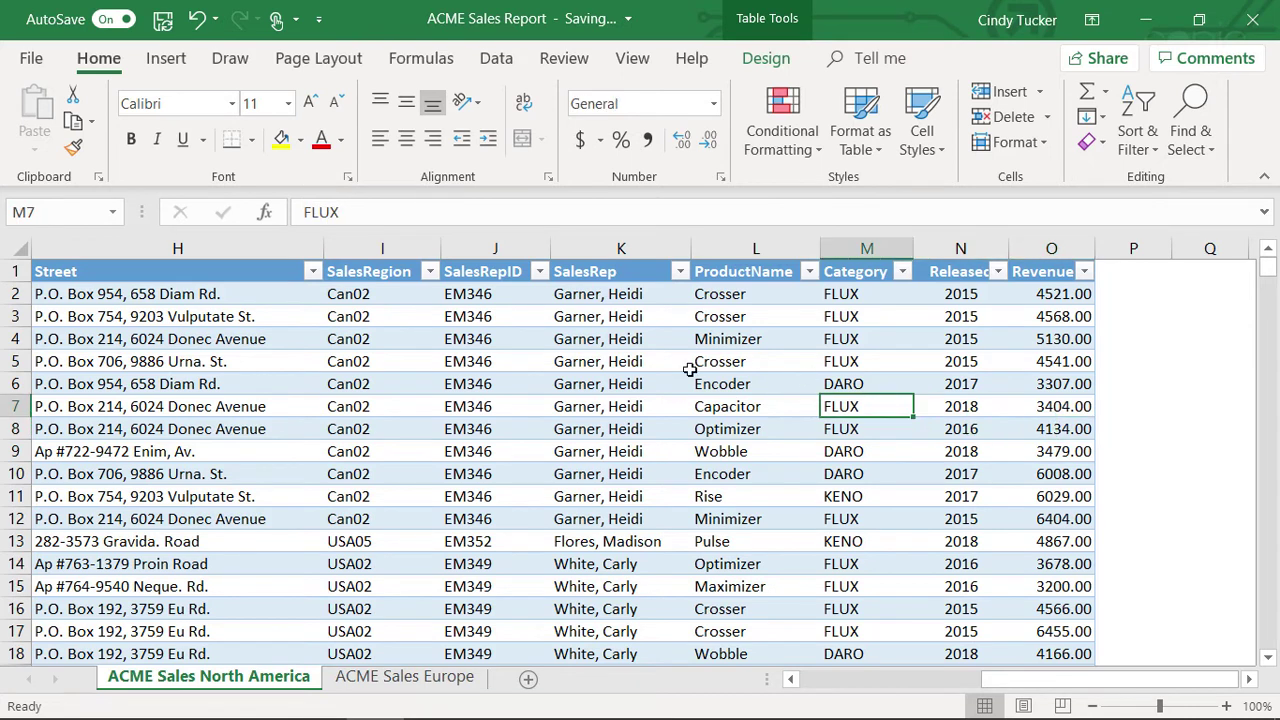
left_click(903, 272)
left_click(847, 687)
left_click(430, 272)
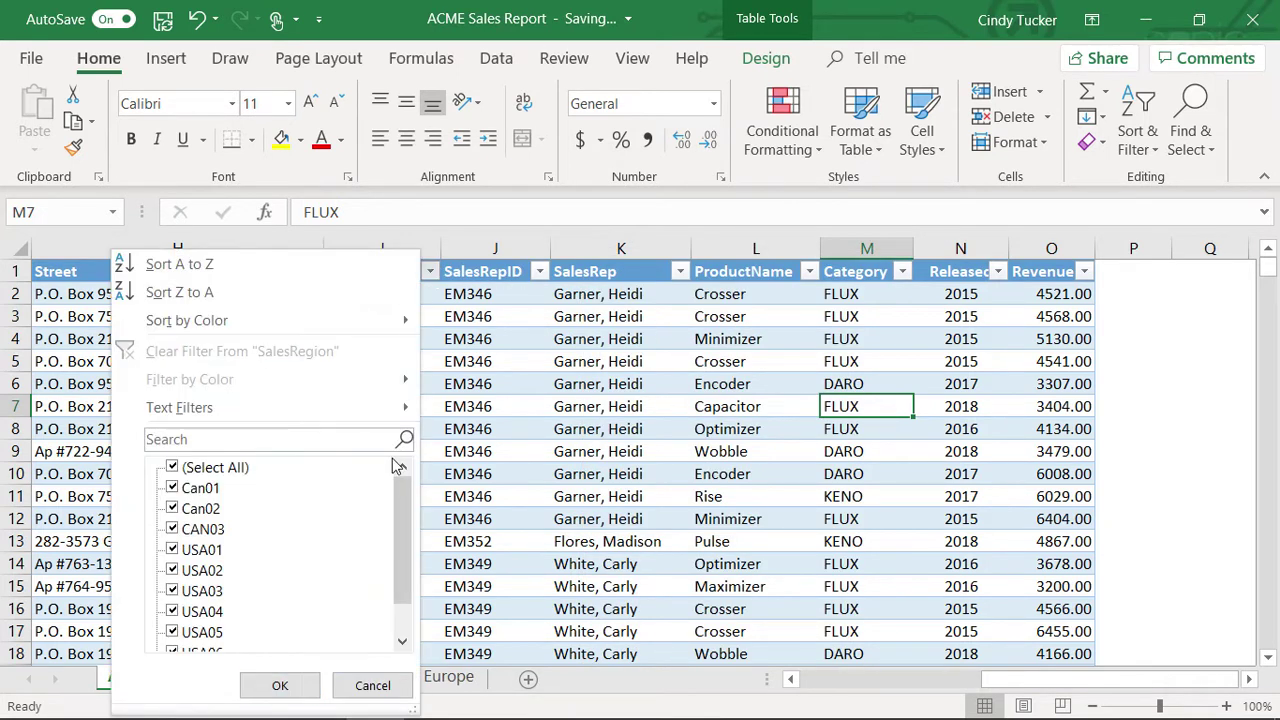
scroll(408, 484, "down", 2)
scroll(408, 484, "up", 2)
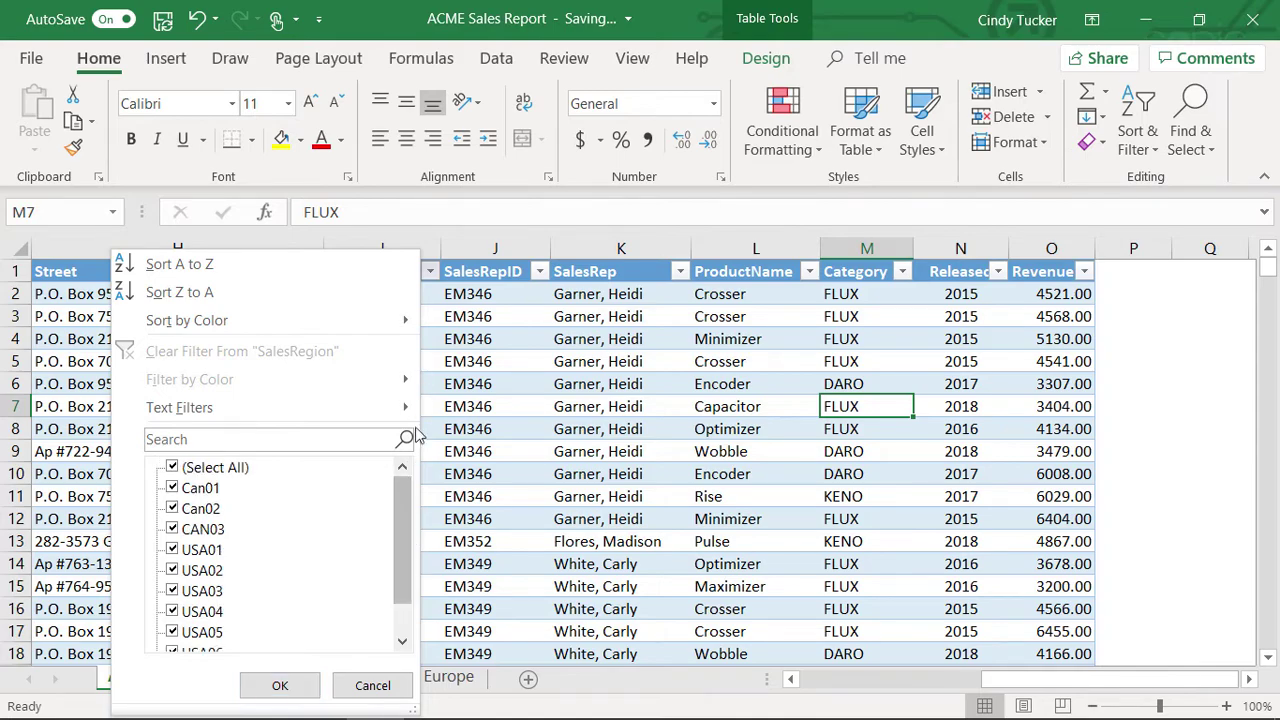
left_click(372, 685)
left_click_drag(1047, 682, 805, 680)
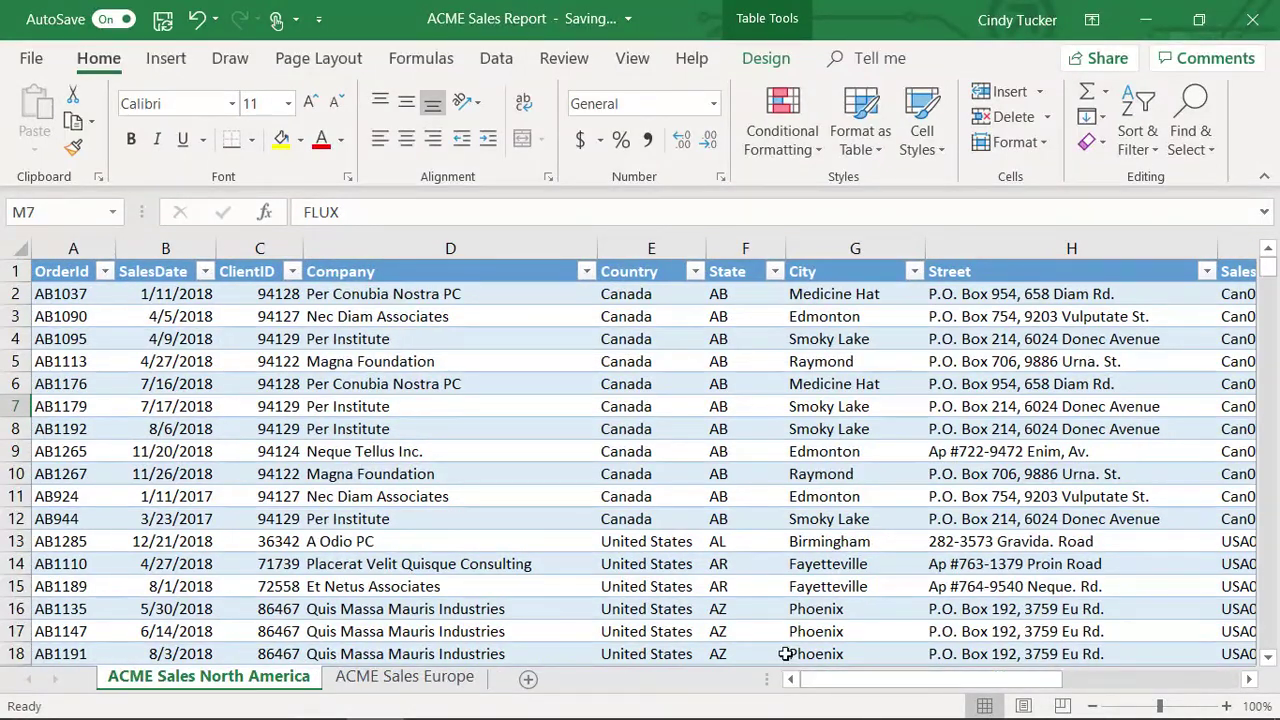
Step: Save the workbook and open its file information to check the storage location
left_click(362, 426)
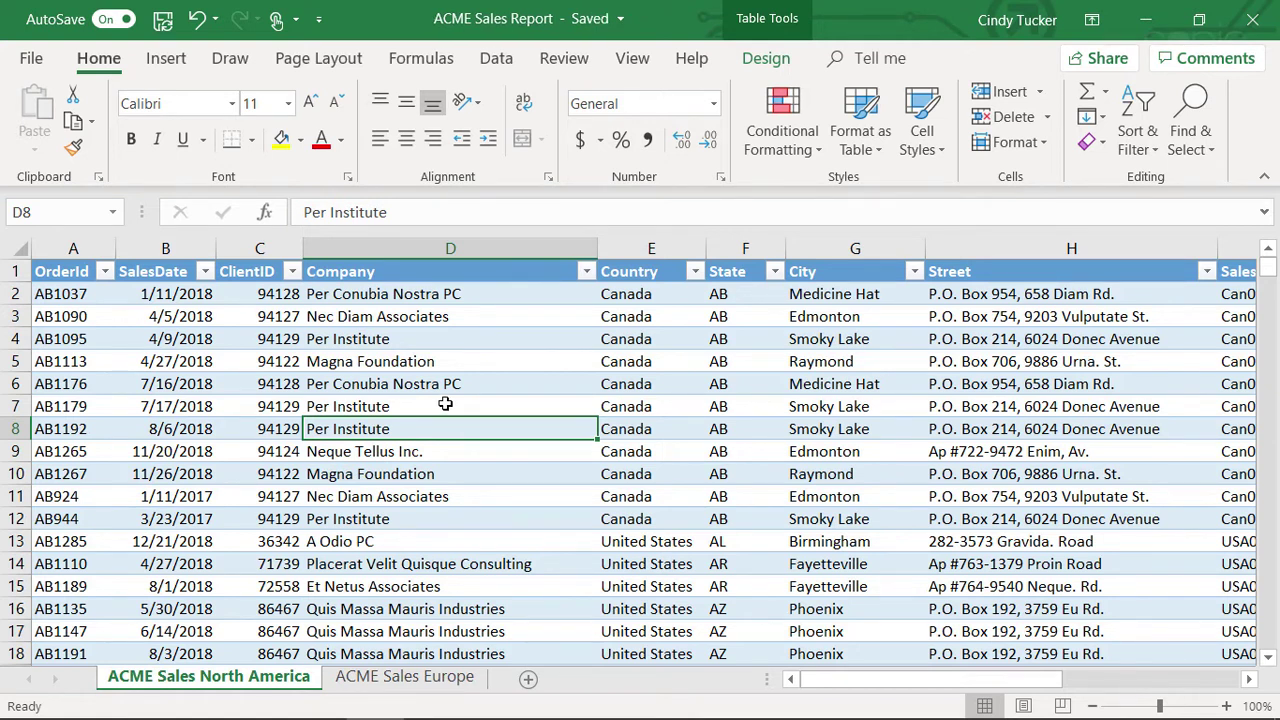
left_click(774, 58)
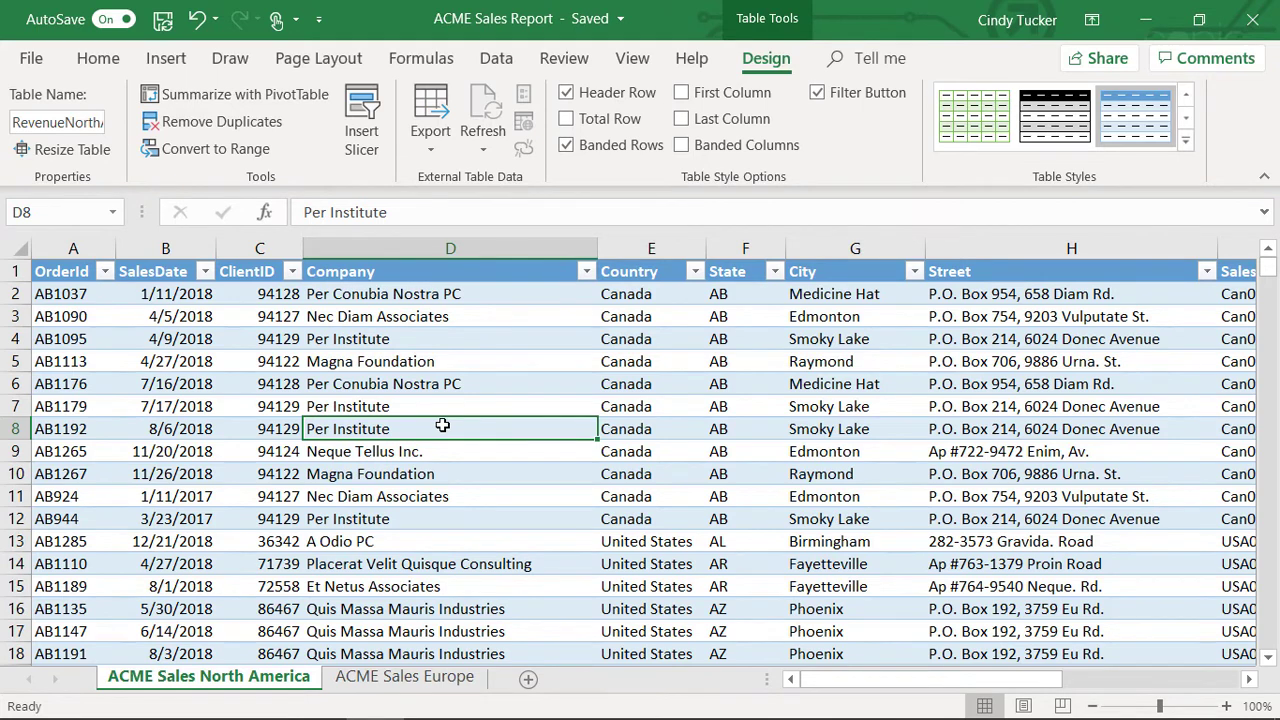
left_click(160, 25)
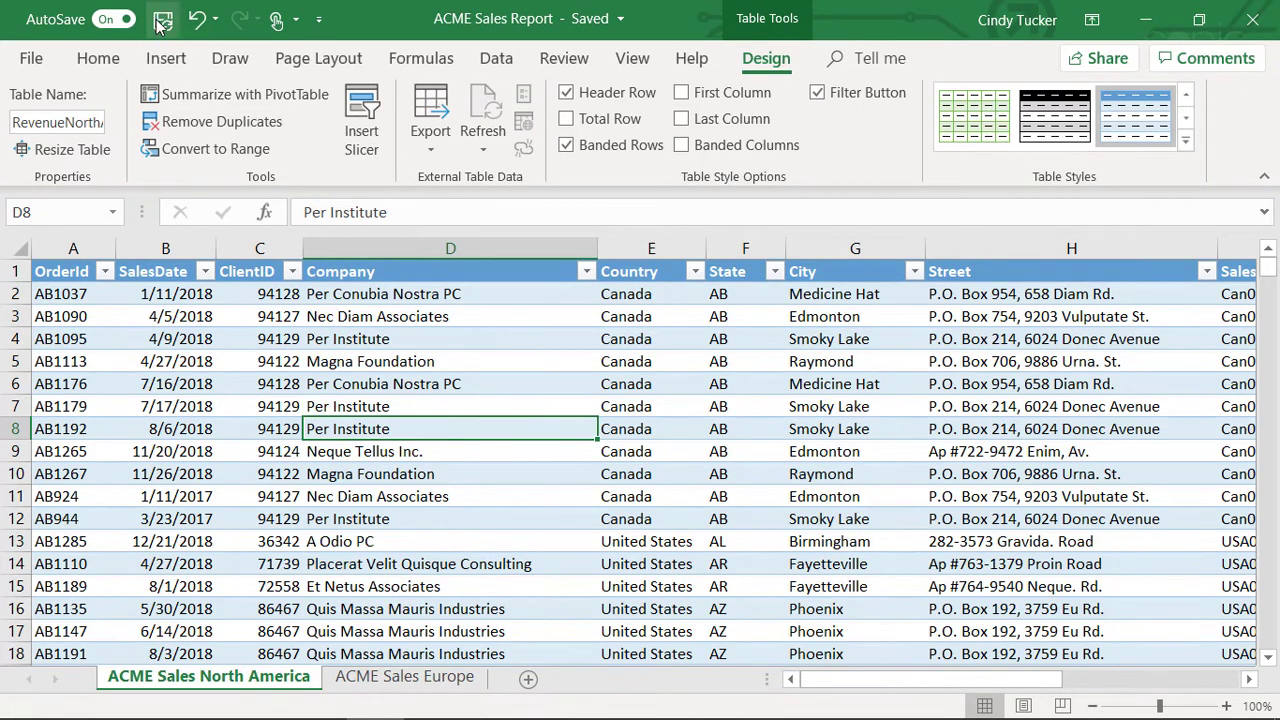
left_click(33, 59)
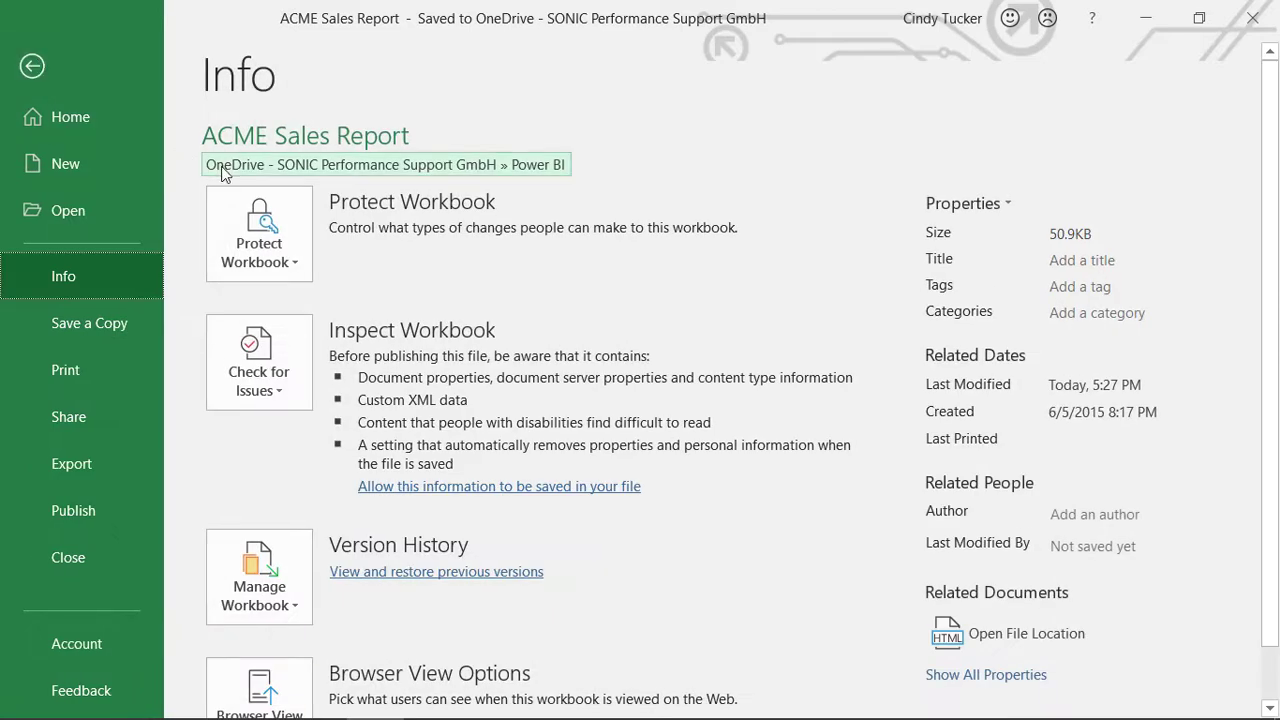